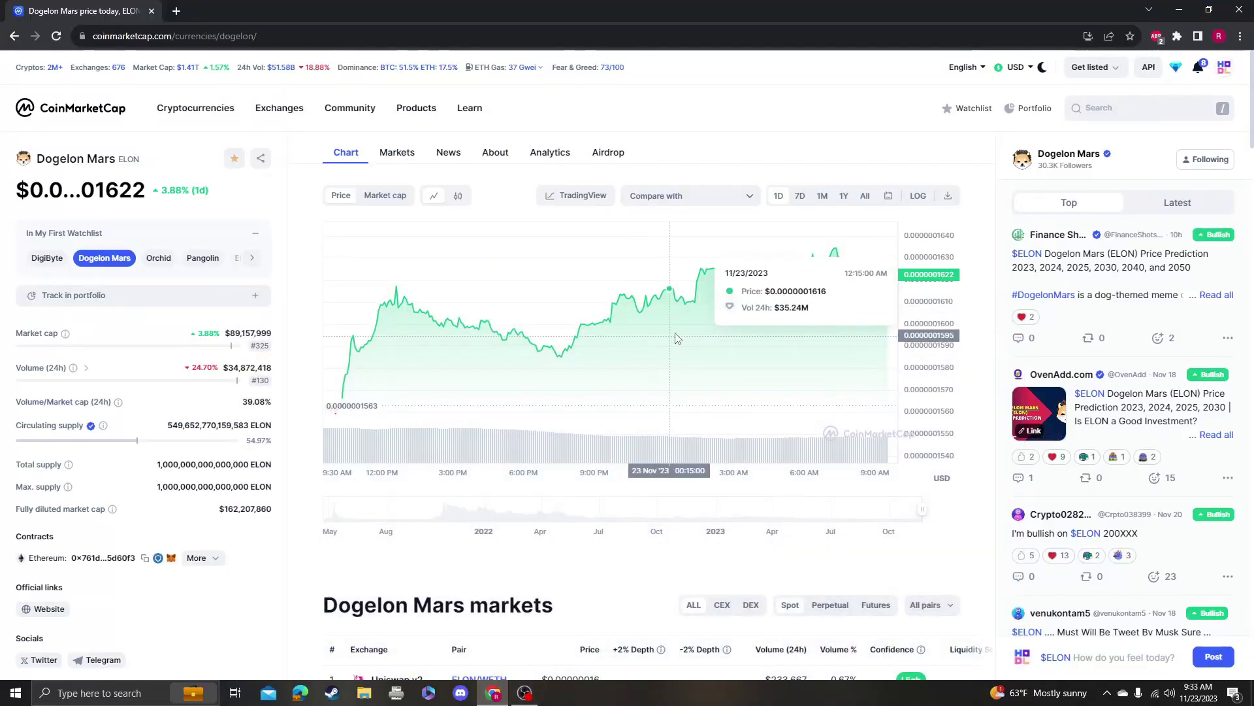
# Step the Dogelon Mars price chart through the 1M, 1Y and All timeframes
pyautogui.click(822, 195)
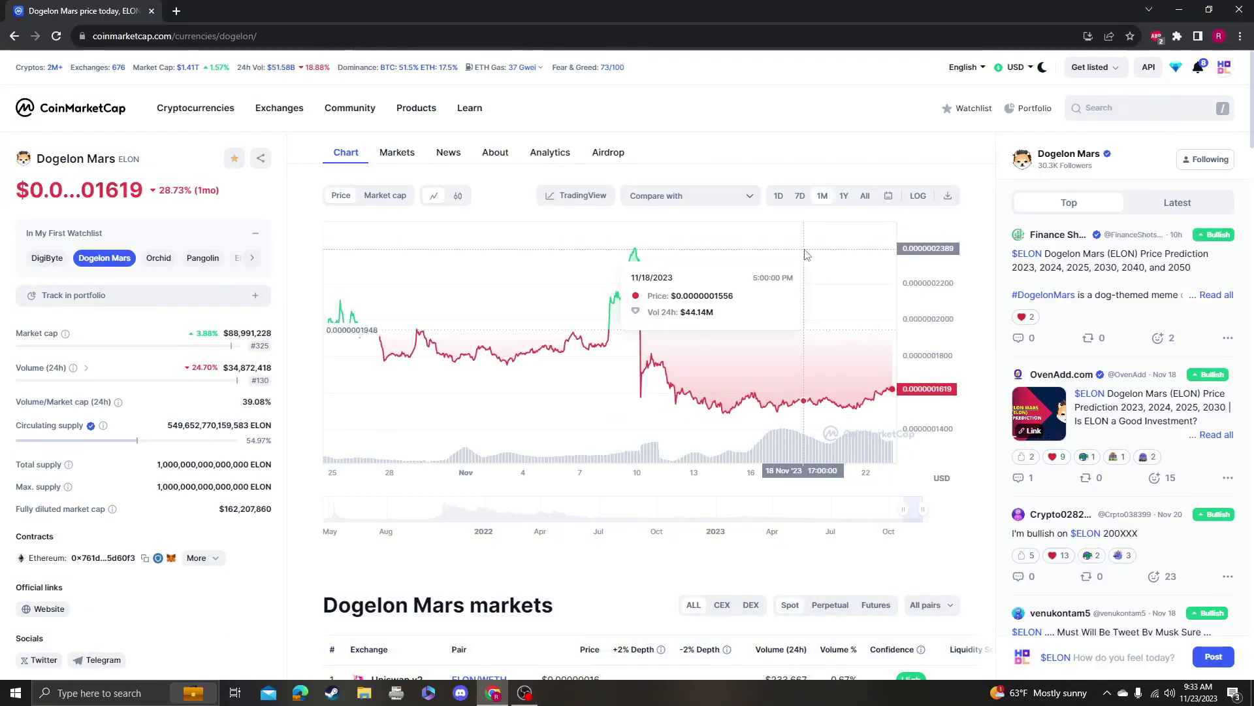
pyautogui.click(844, 195)
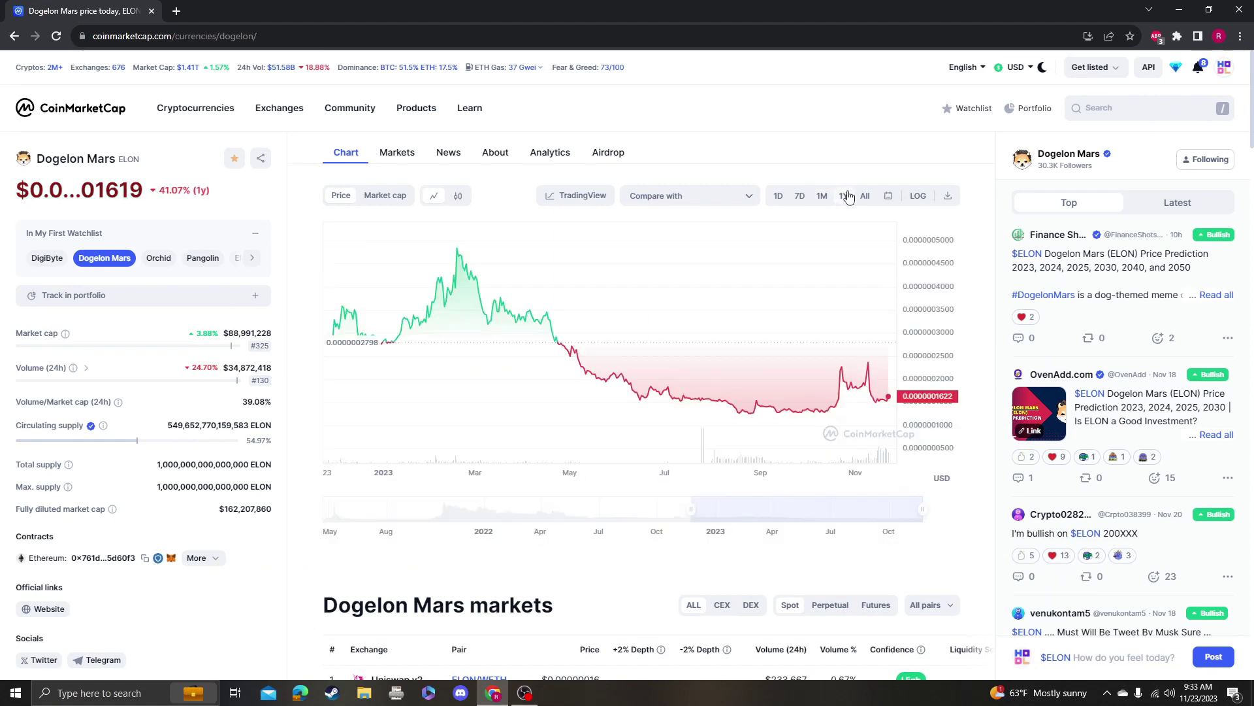
pyautogui.click(867, 196)
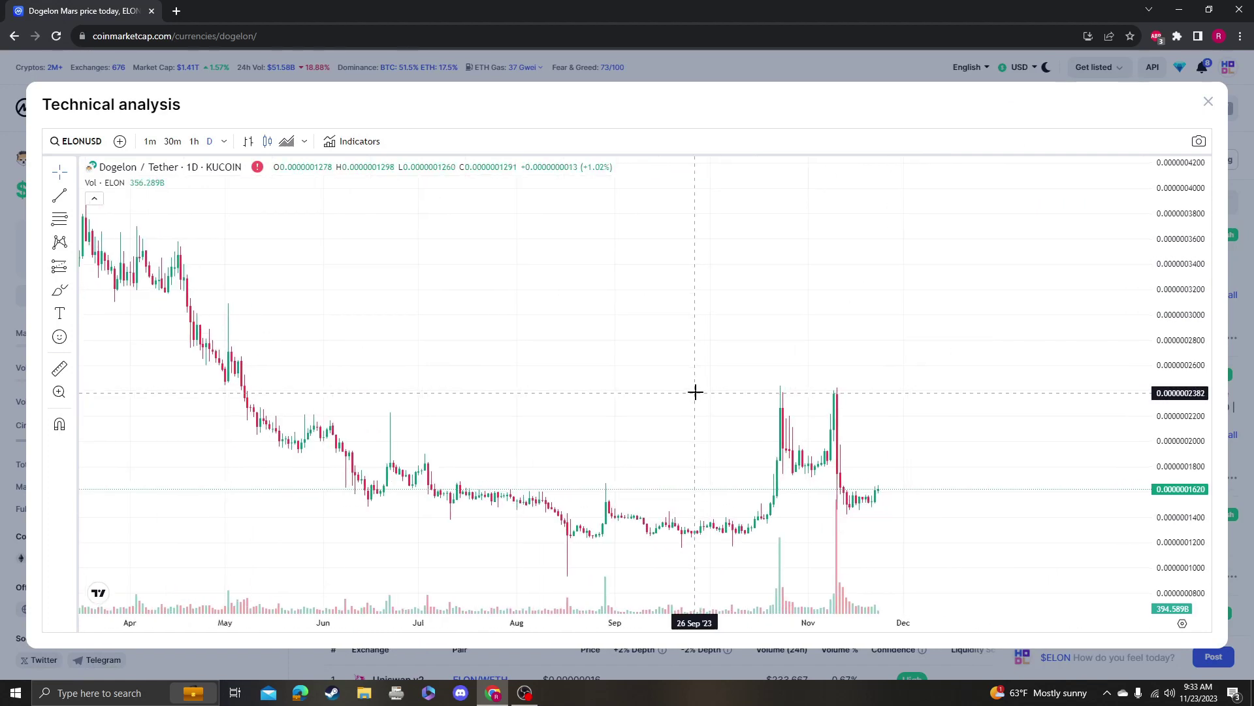
# Draw a Fib Retracement from the early-May 2023 high to late January 2024
pyautogui.click(61, 219)
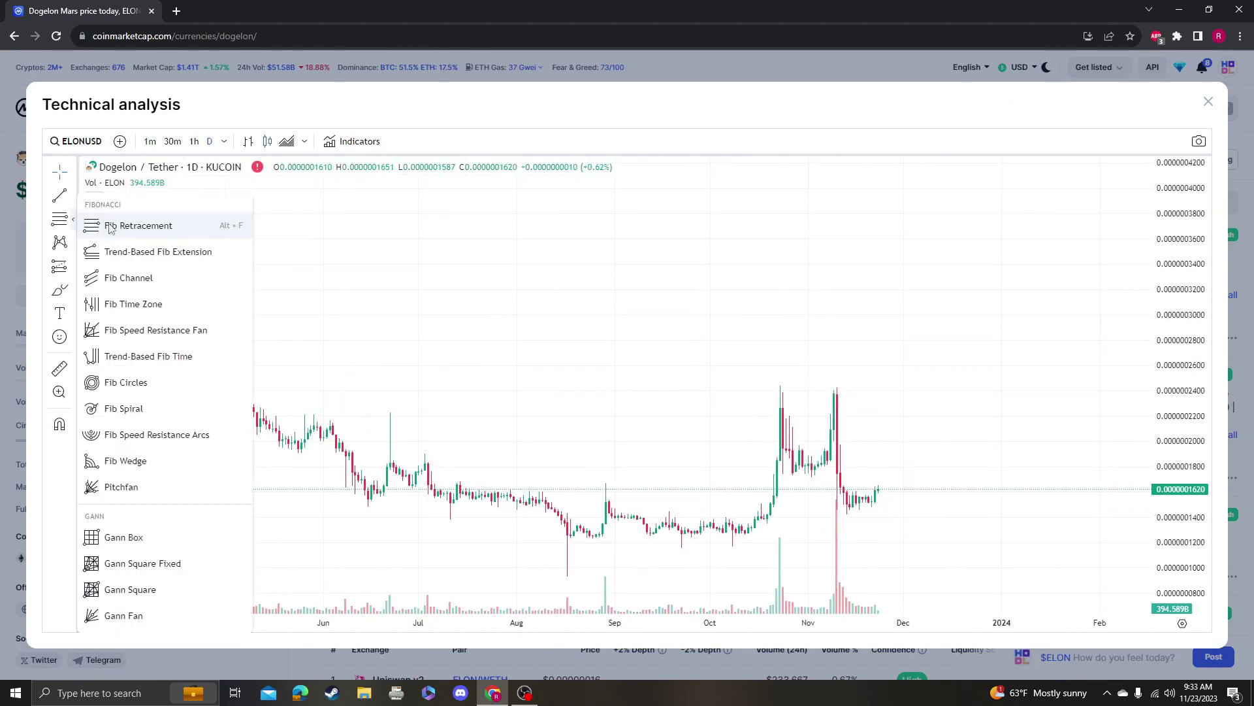
pyautogui.click(110, 228)
pyautogui.click(224, 385)
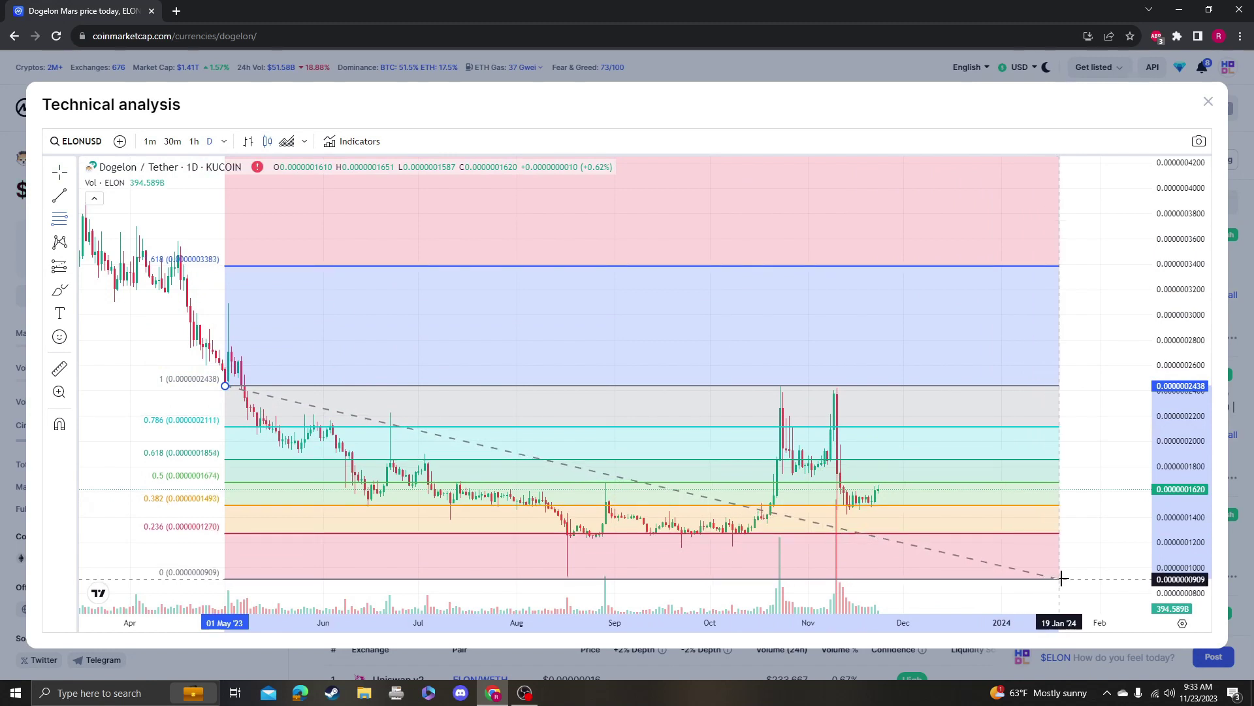
pyautogui.click(1061, 577)
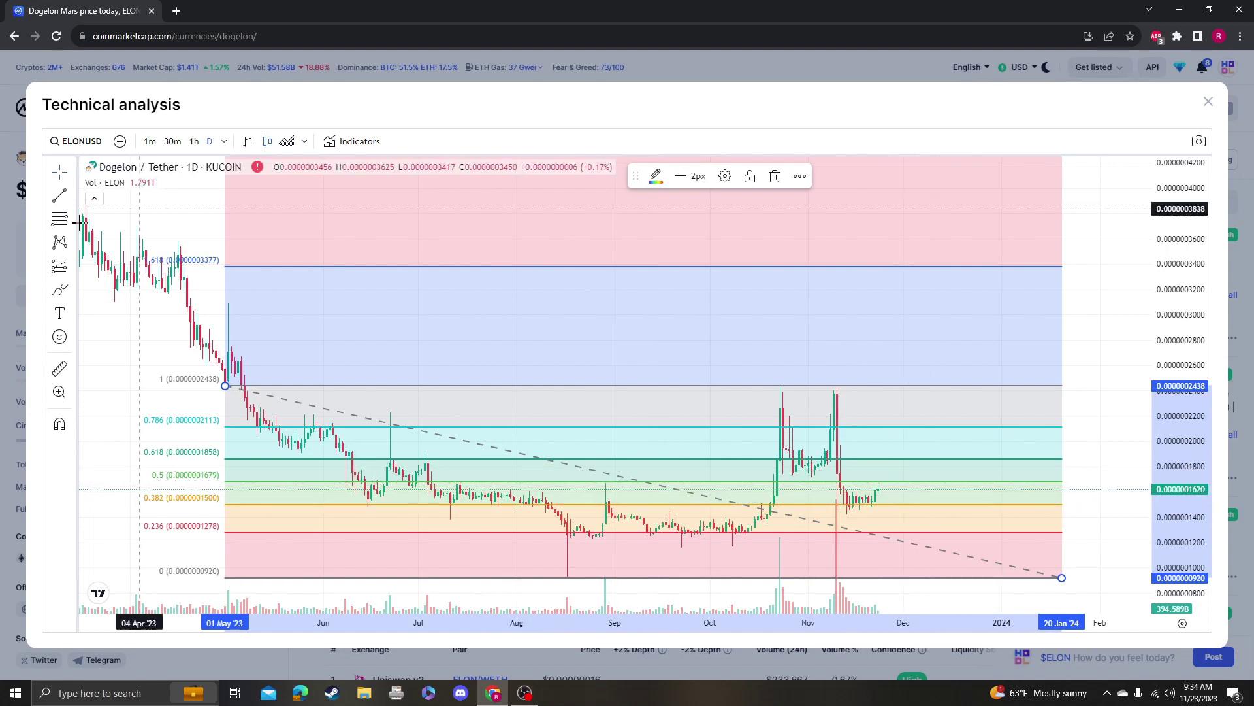
# Brush-circle the 0.236 and 0.618 labels, August low and sideways range, plus projection strokes
pyautogui.click(61, 290)
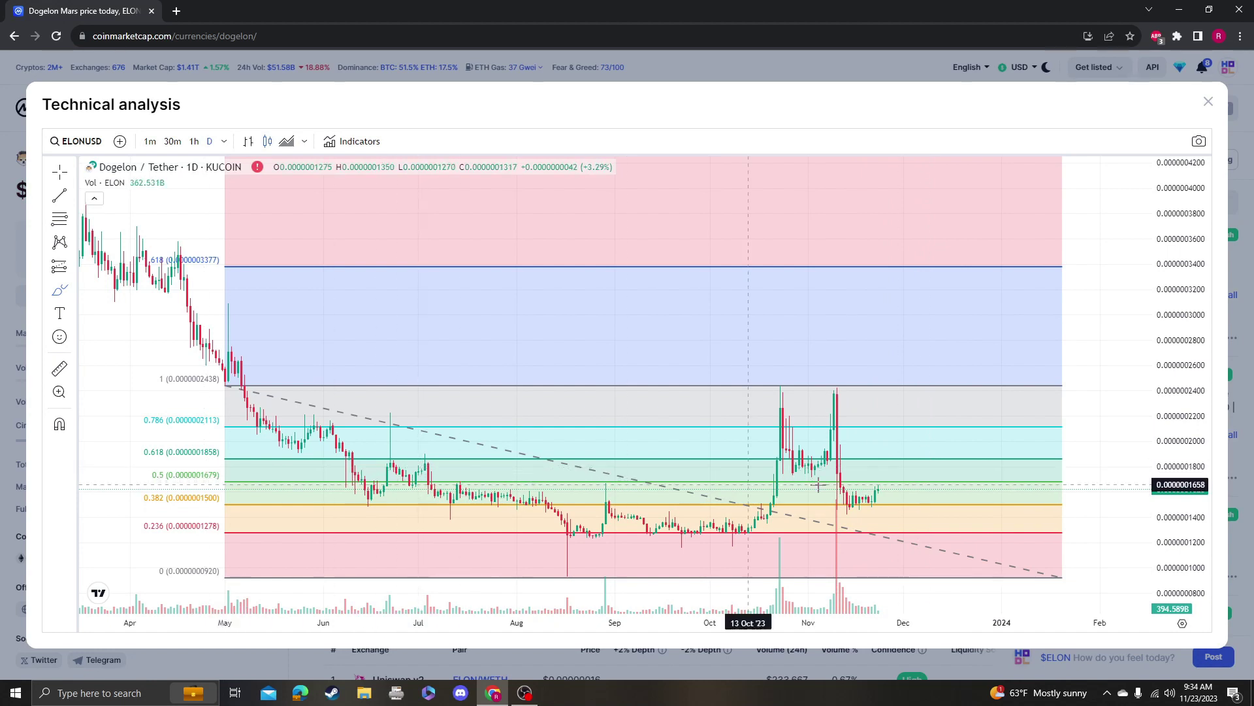
pyautogui.moveTo(881, 488); pyautogui.dragTo(894, 497)
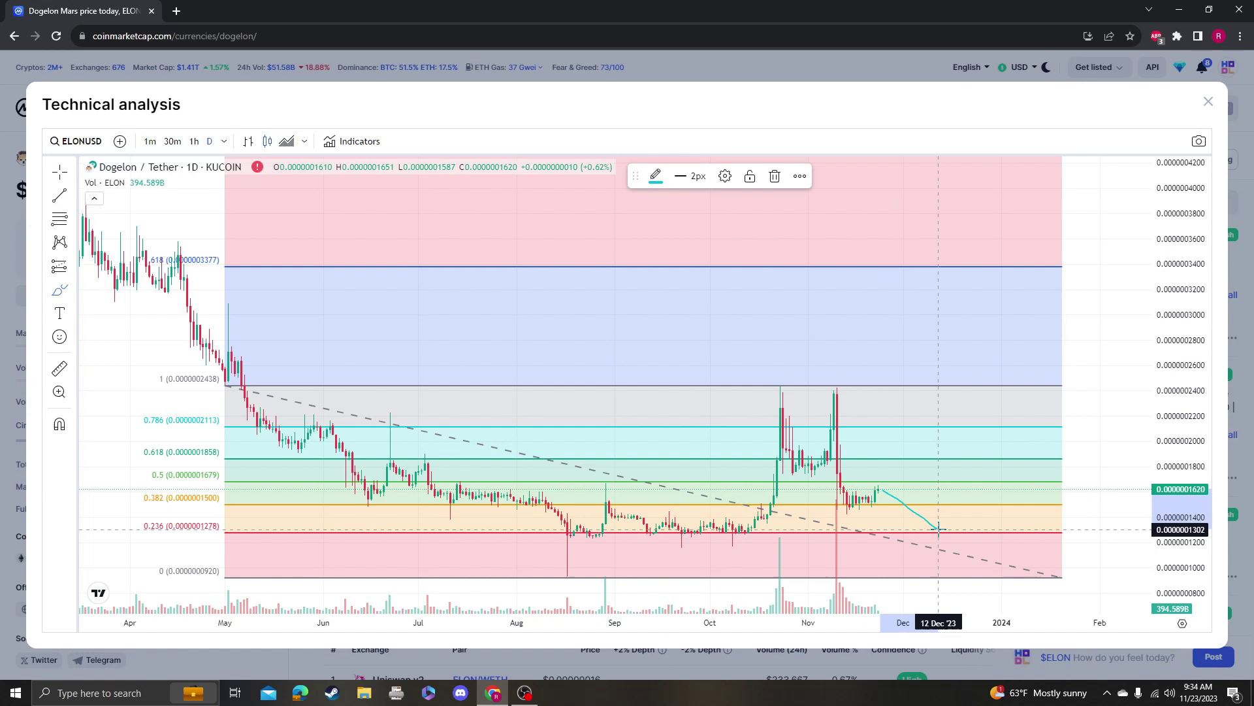
pyautogui.moveTo(235, 525); pyautogui.dragTo(227, 520)
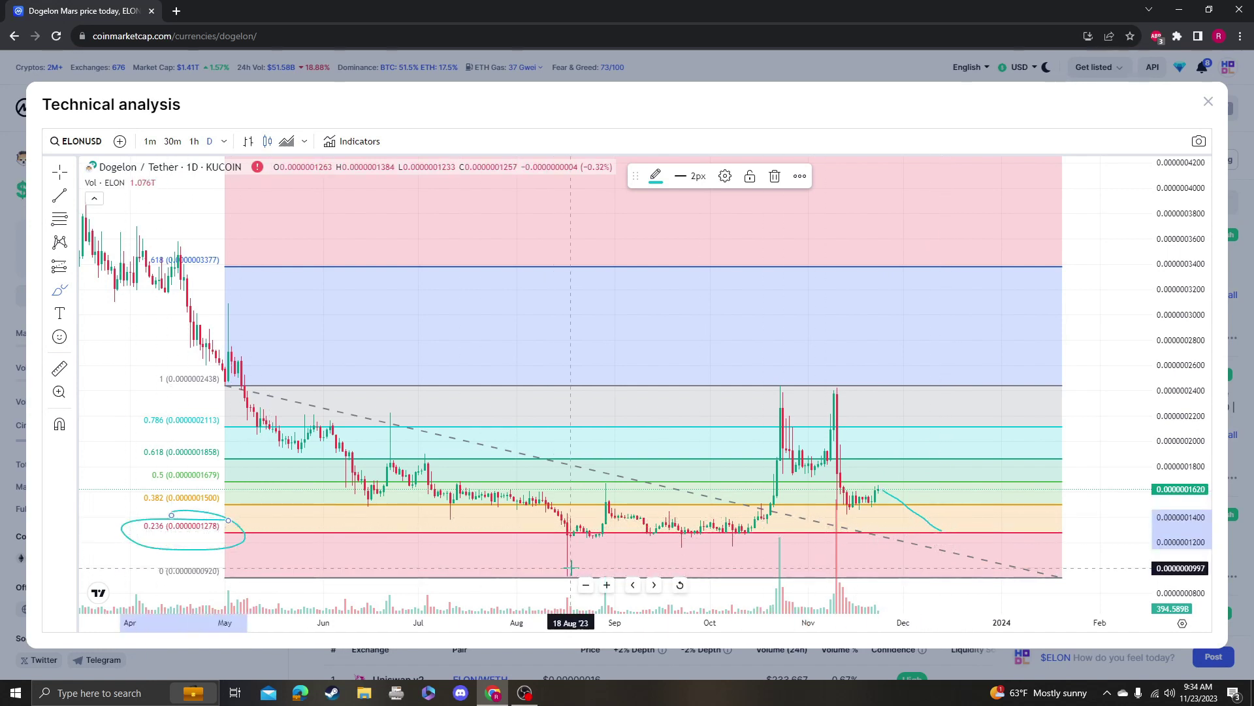
pyautogui.moveTo(560, 583); pyautogui.dragTo(568, 568)
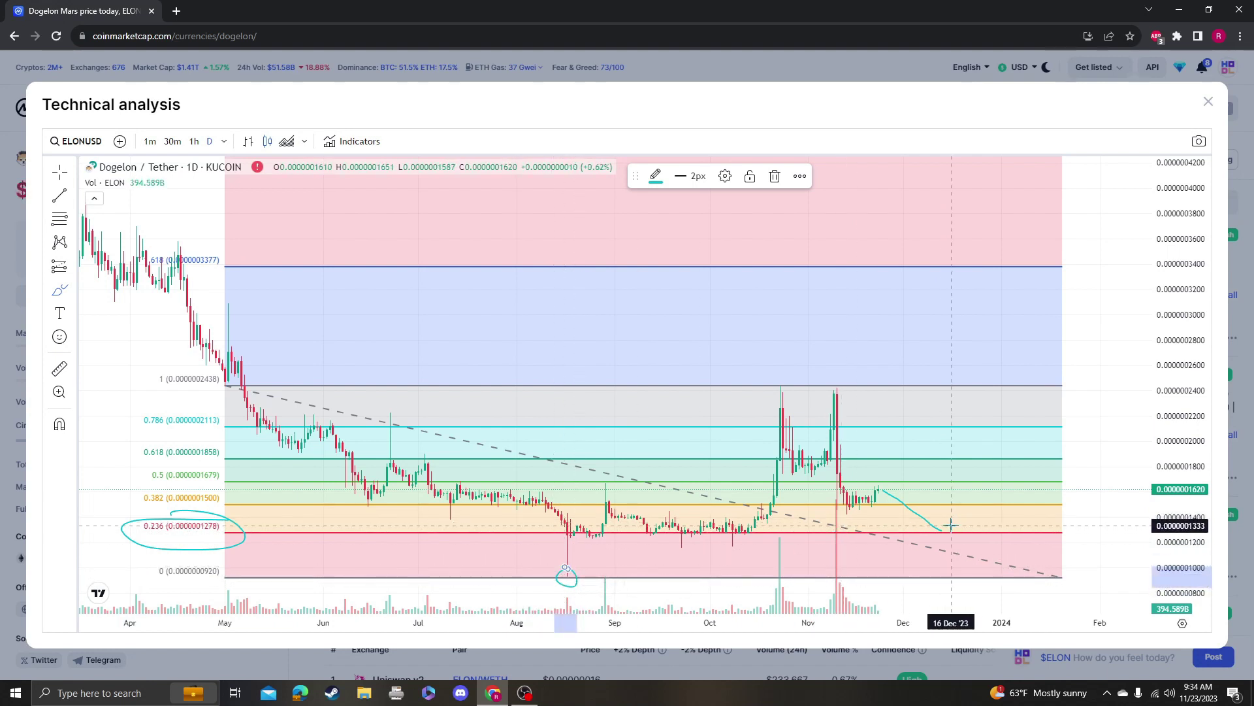
pyautogui.moveTo(767, 495); pyautogui.dragTo(566, 490)
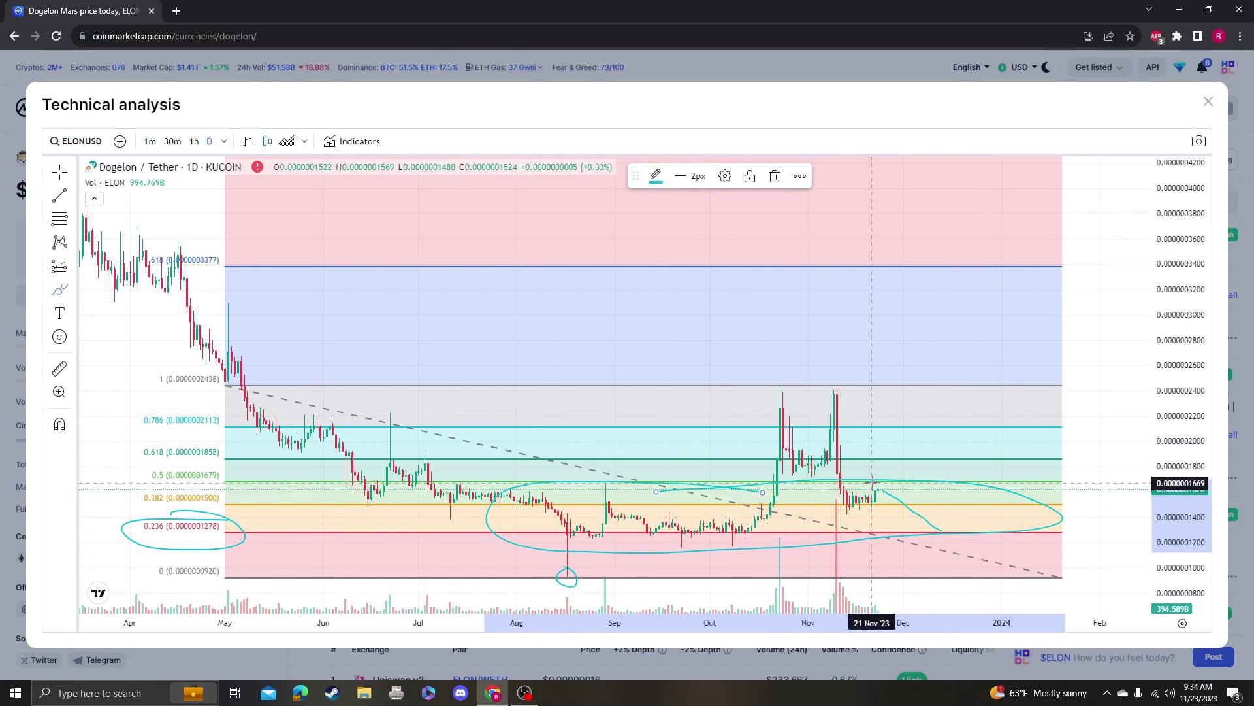
pyautogui.moveTo(220, 443); pyautogui.dragTo(201, 443)
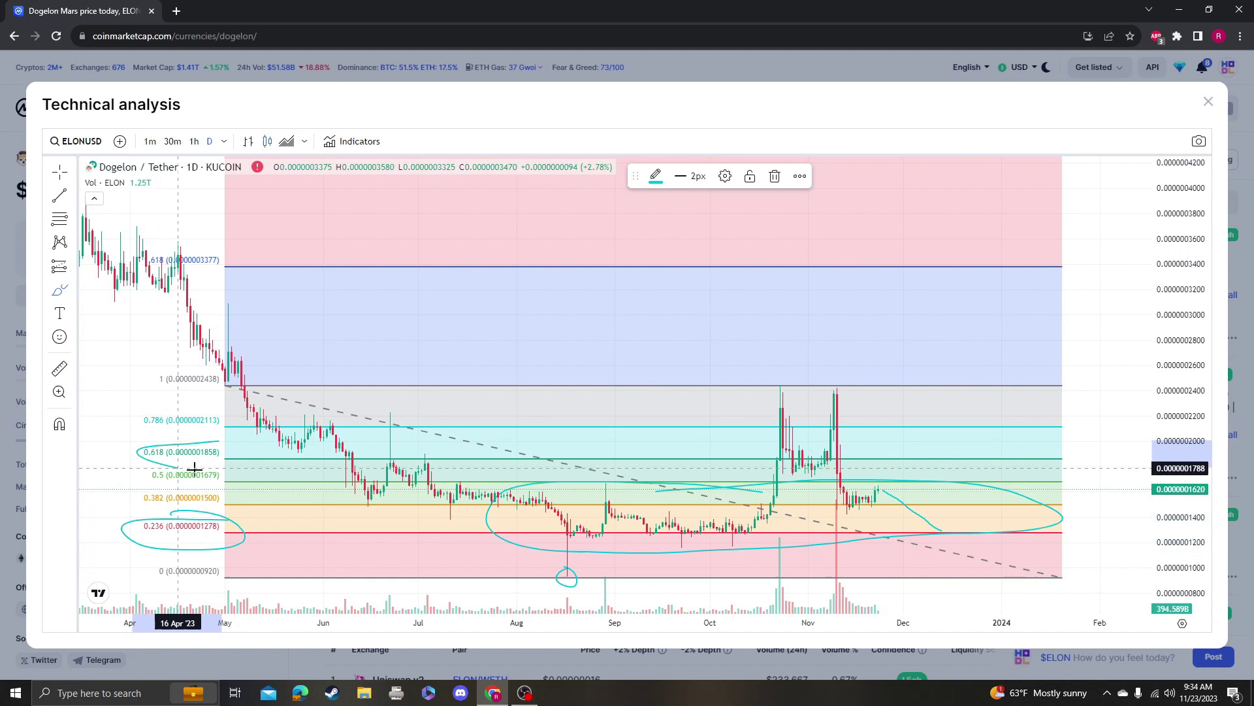
pyautogui.moveTo(882, 488)
pyautogui.mouseDown()
pyautogui.moveTo(1022, 374)
pyautogui.moveTo(1090, 380)
pyautogui.mouseUp()
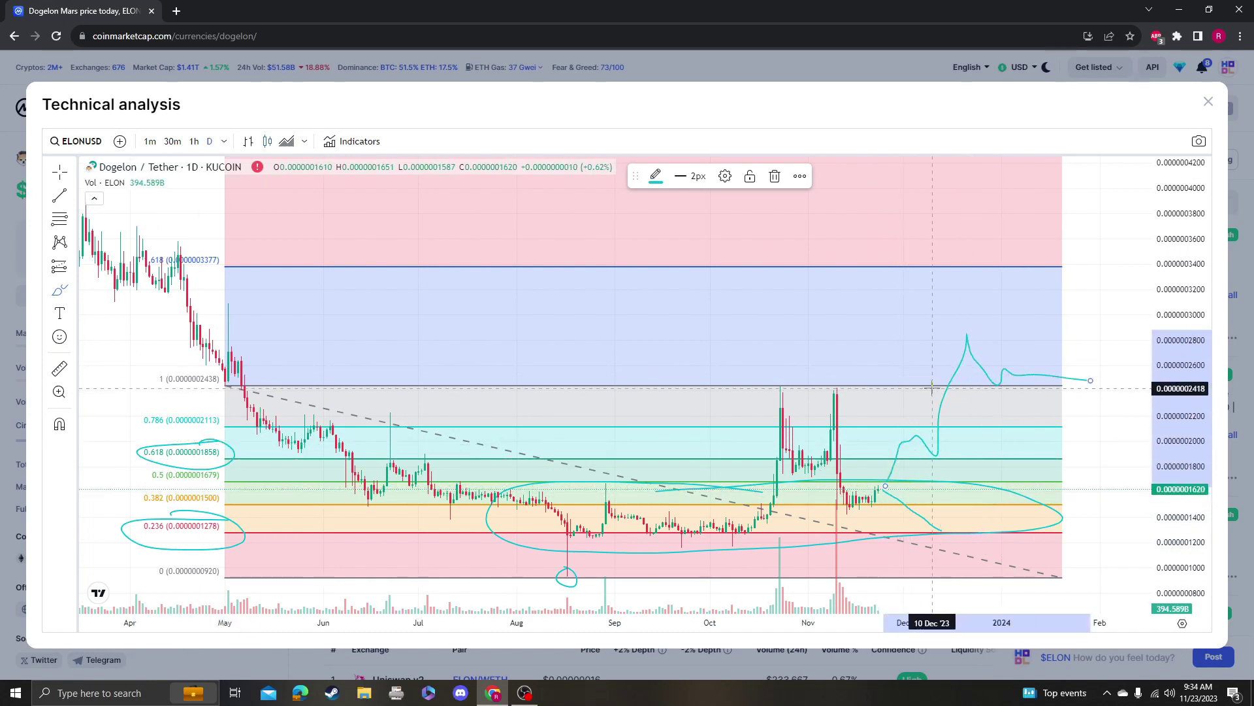
# Delete the upward projection stroke, the large range ellipse and the Fibonacci retracement
pyautogui.press('Delete')
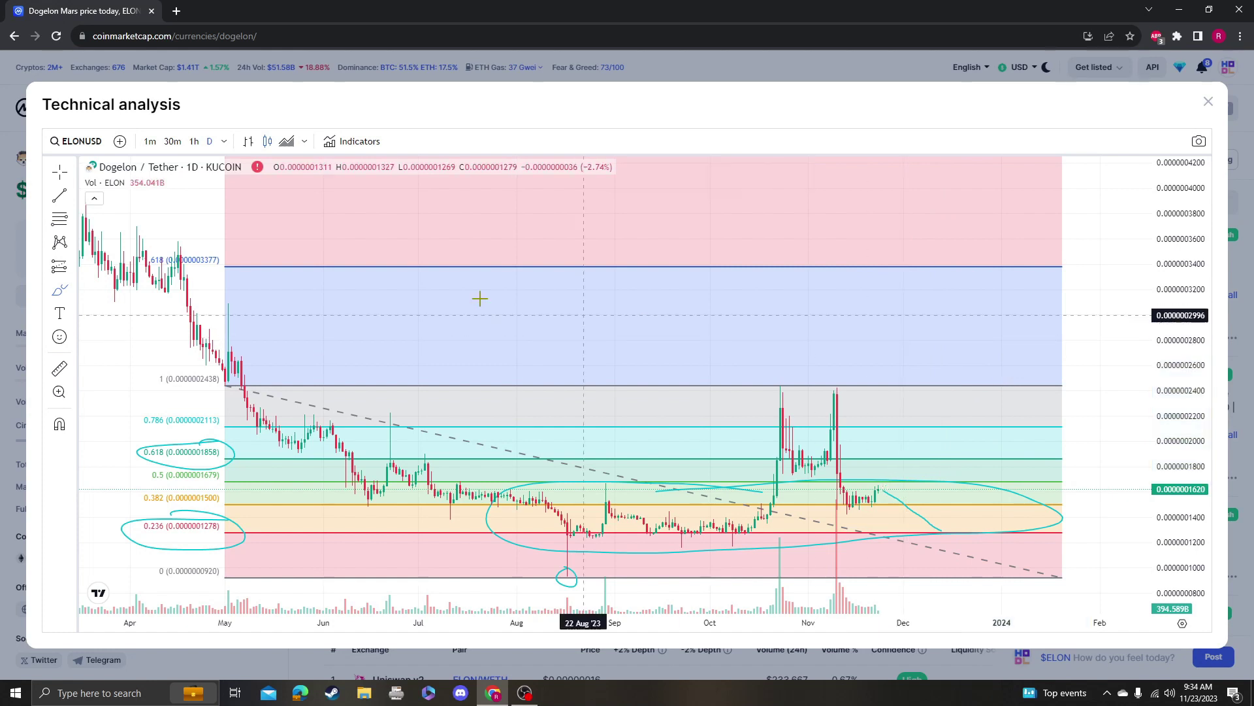
pyautogui.click(65, 183)
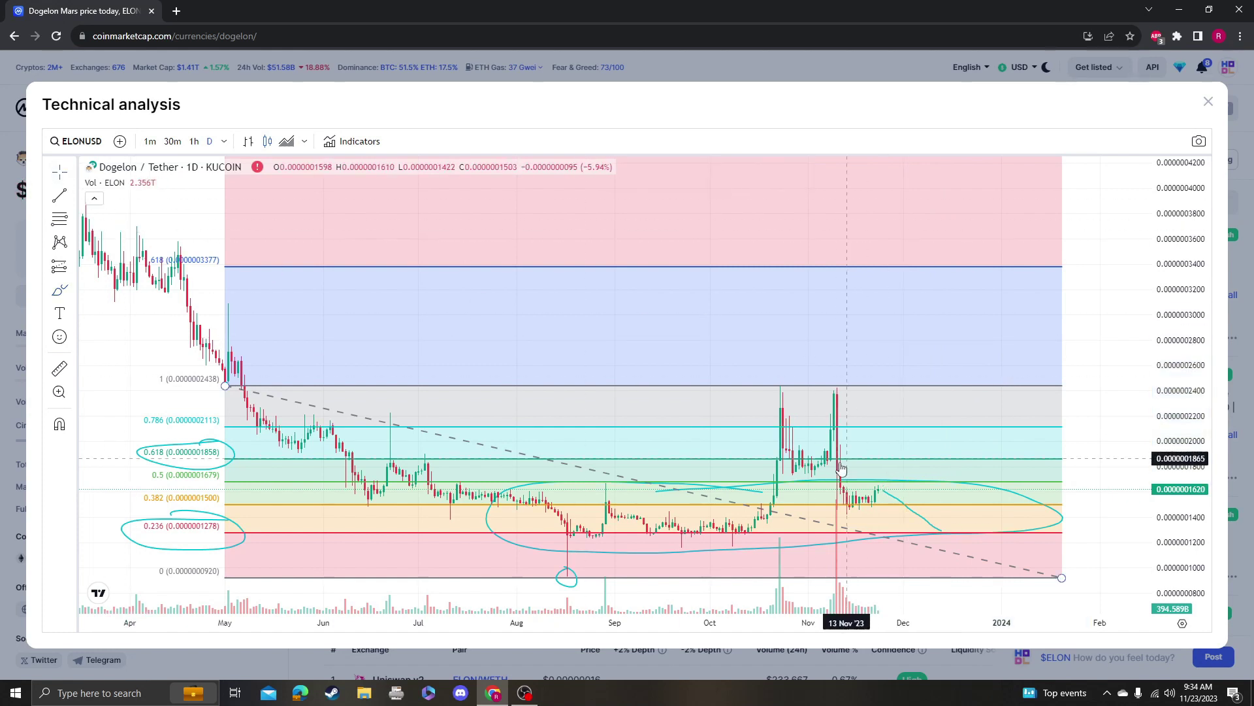
pyautogui.click(907, 480)
pyautogui.press('Delete')
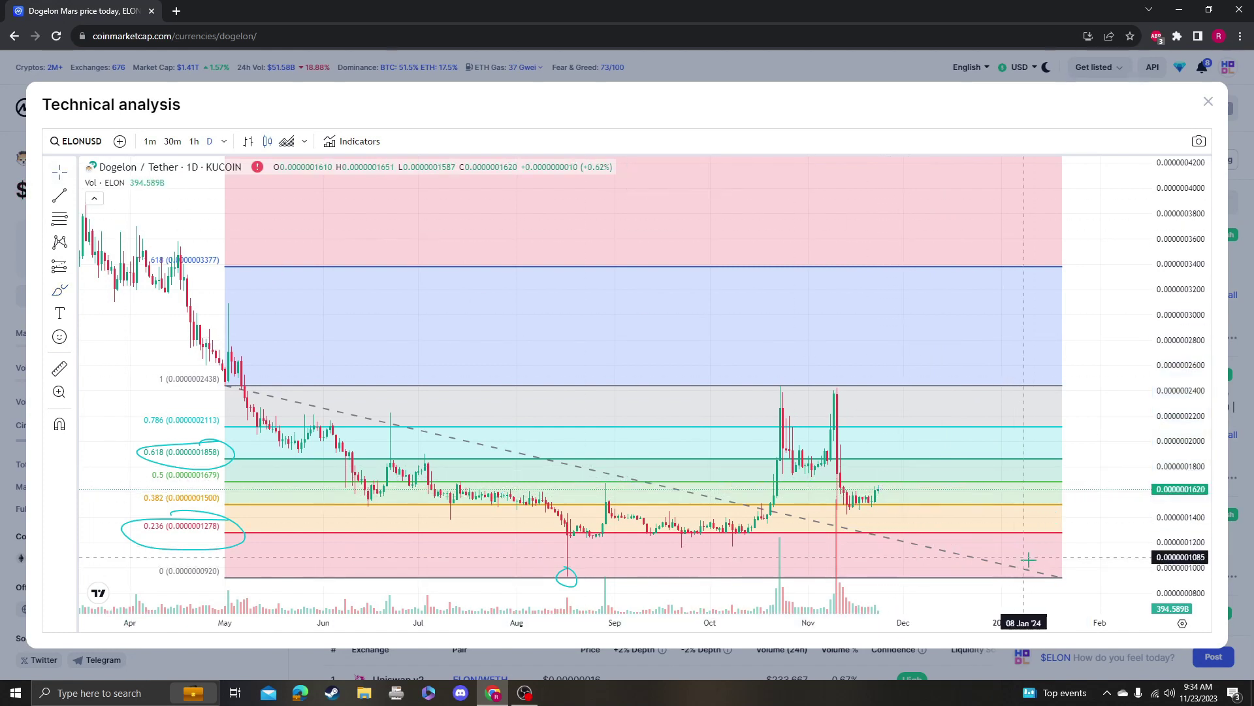
pyautogui.press('Delete')
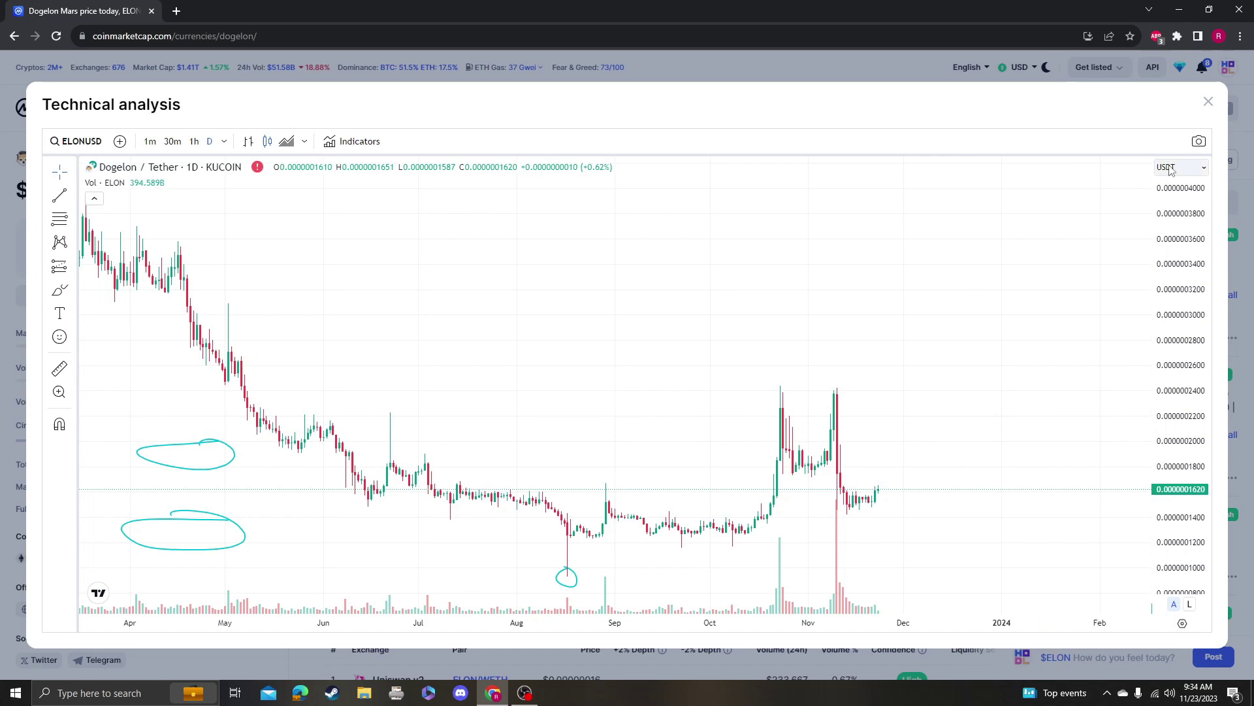
pyautogui.click(1209, 101)
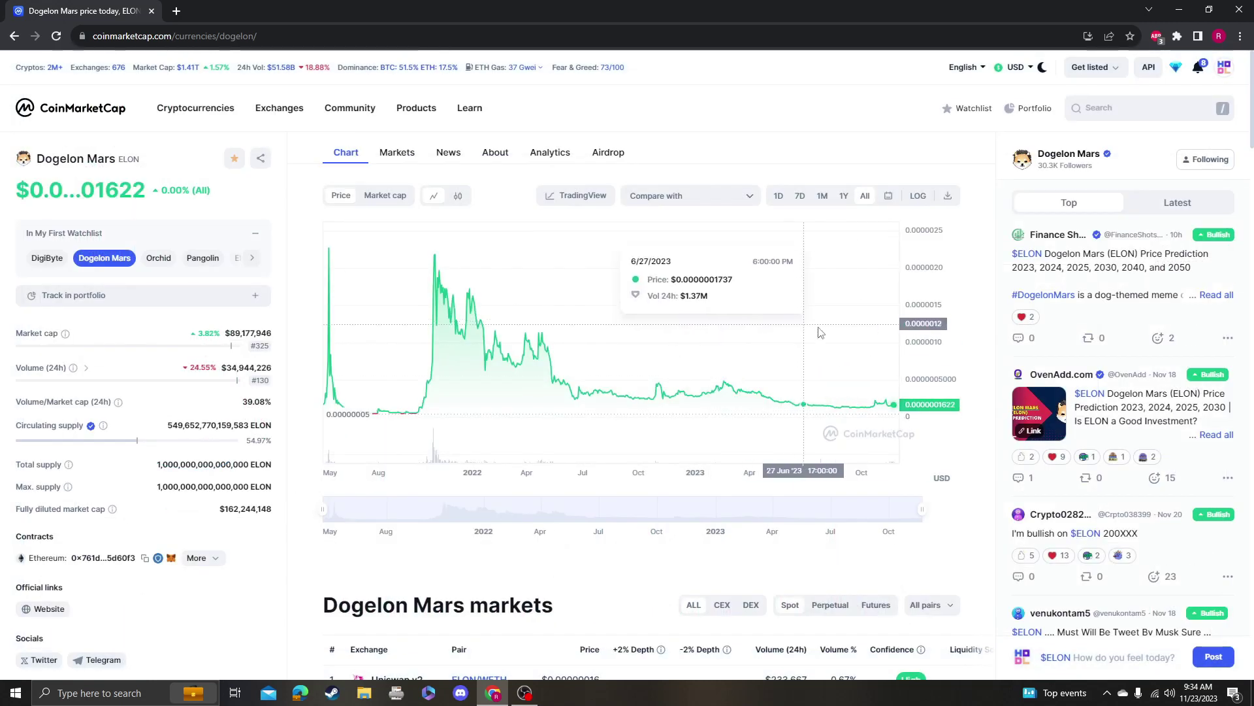
pyautogui.click(1161, 206)
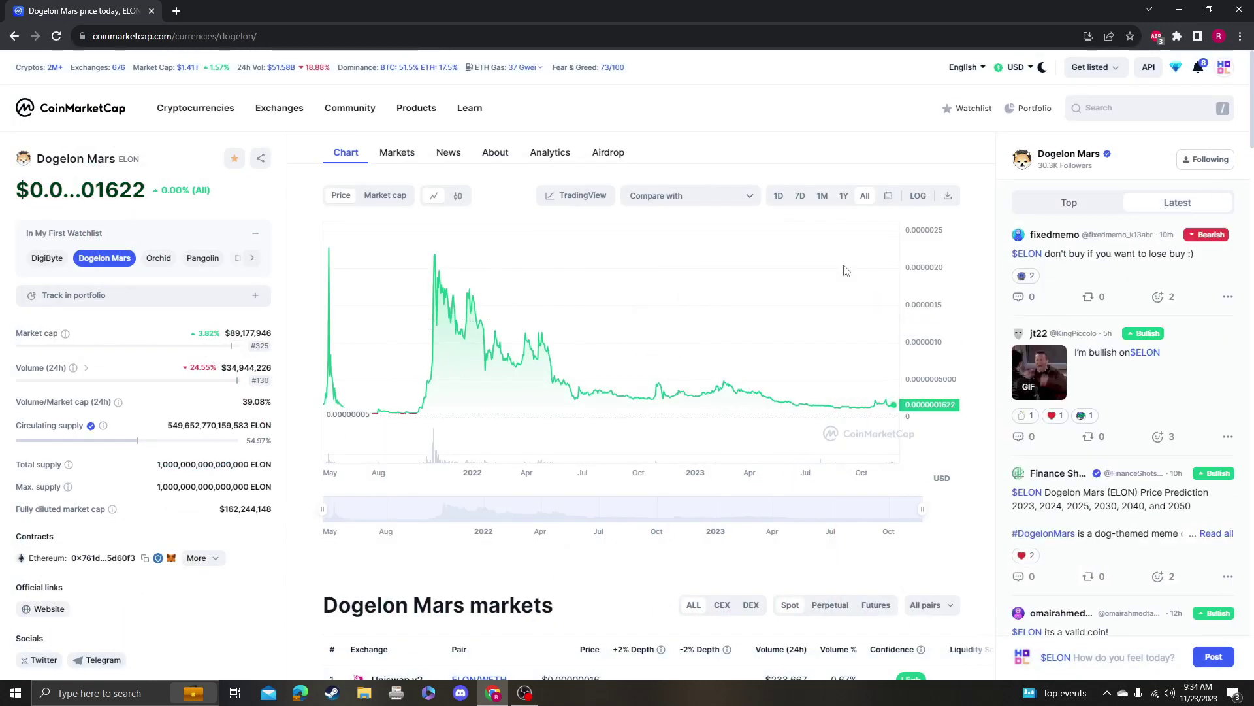
pyautogui.scroll(-3, 1128, 504)
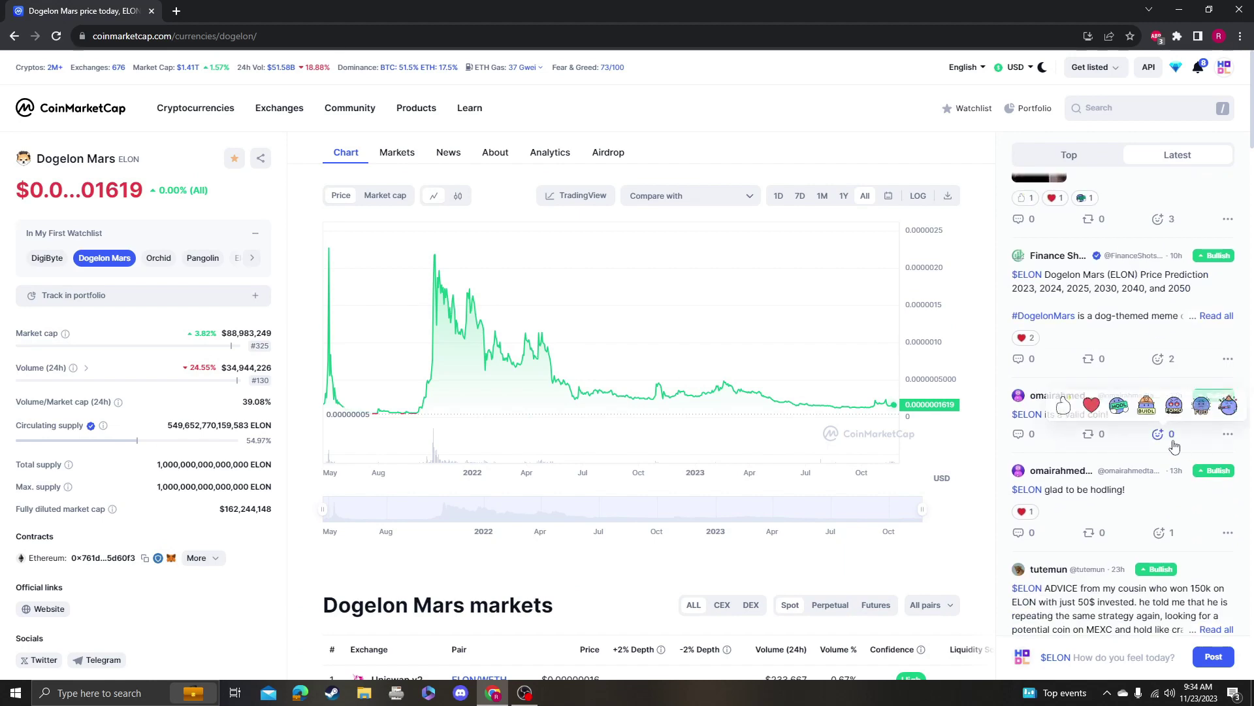
pyautogui.scroll(-1, 1167, 441)
pyautogui.scroll(3, 1154, 441)
pyautogui.scroll(2, 1153, 363)
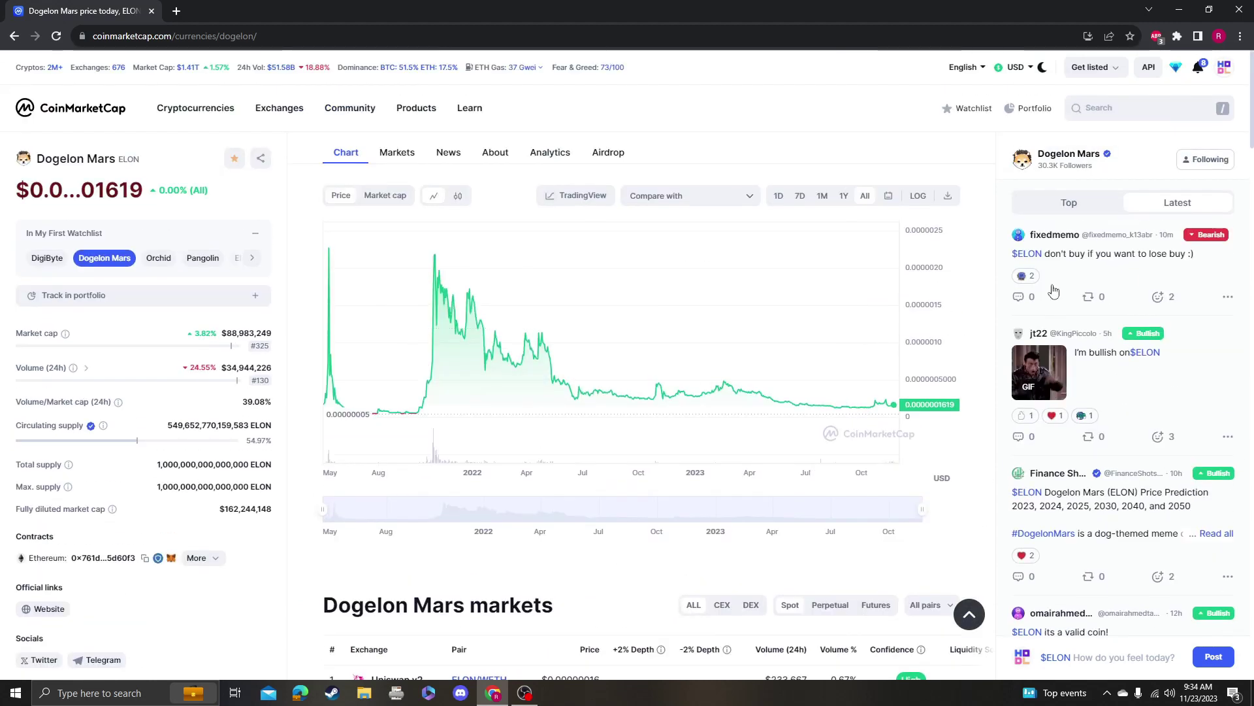
pyautogui.click(1069, 202)
pyautogui.moveTo(772, 291)
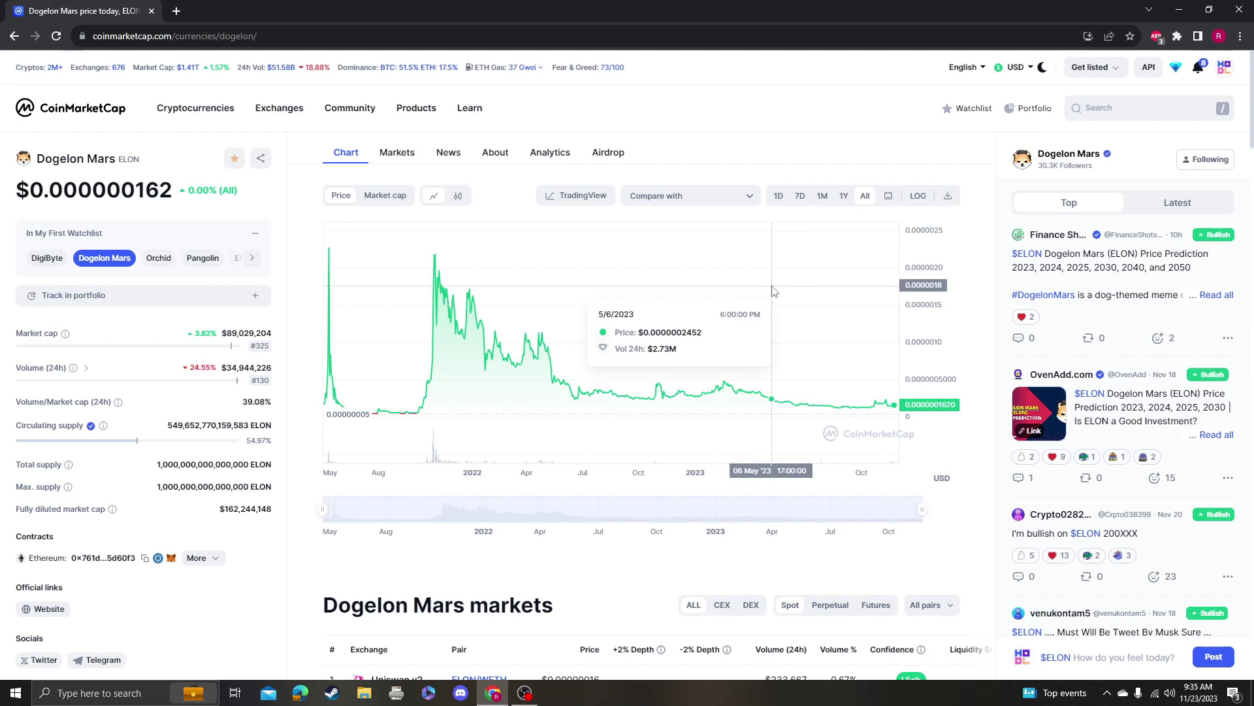
pyautogui.moveTo(176, 186); pyautogui.dragTo(19, 190)
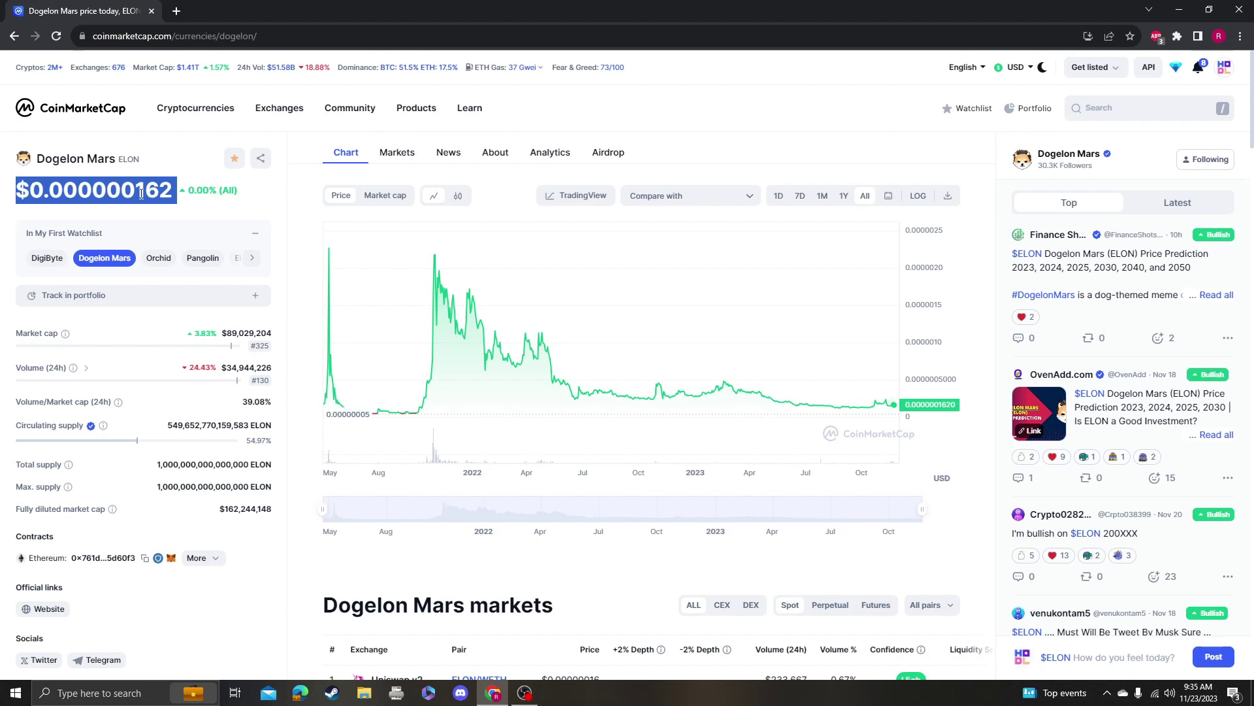
pyautogui.click(666, 343)
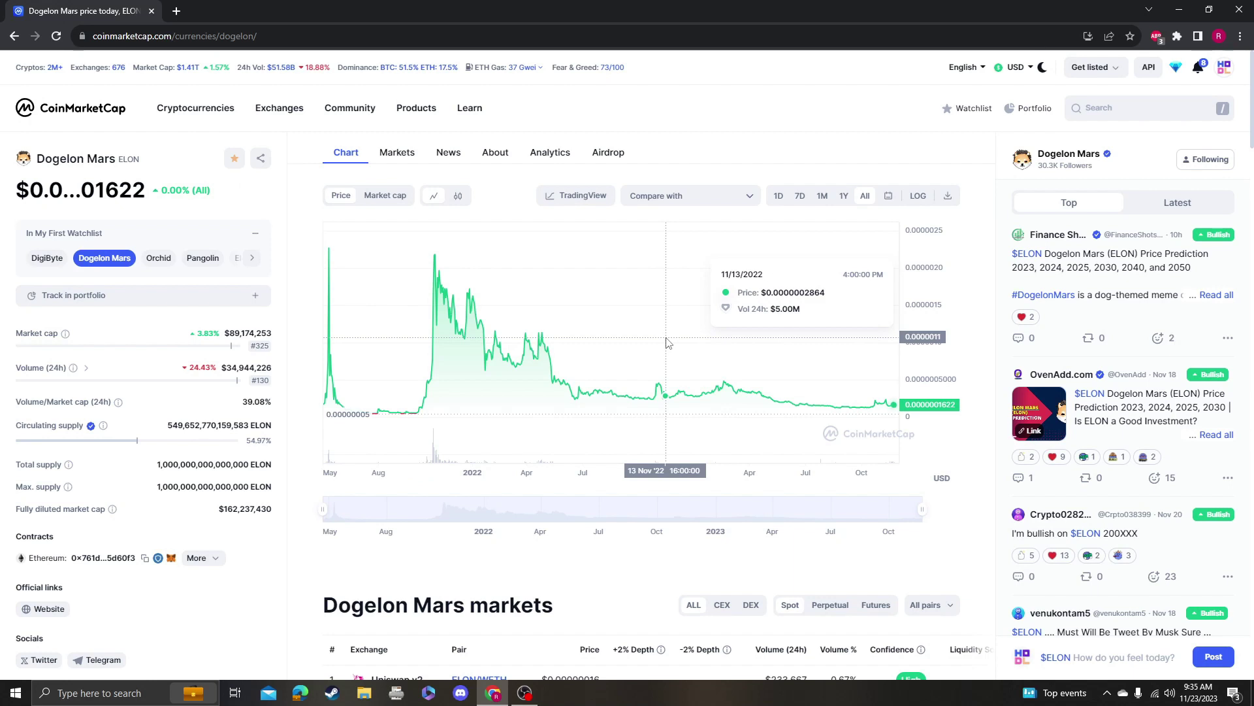
pyautogui.doubleClick(137, 193)
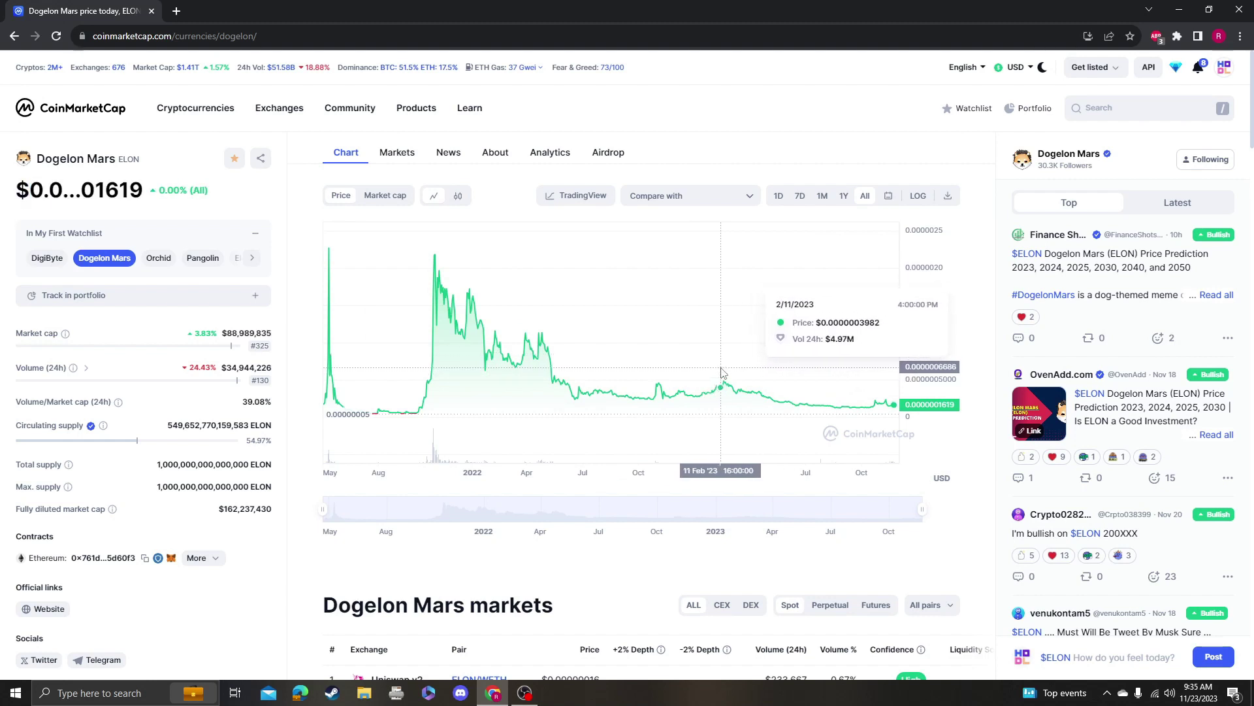
pyautogui.doubleClick(111, 194)
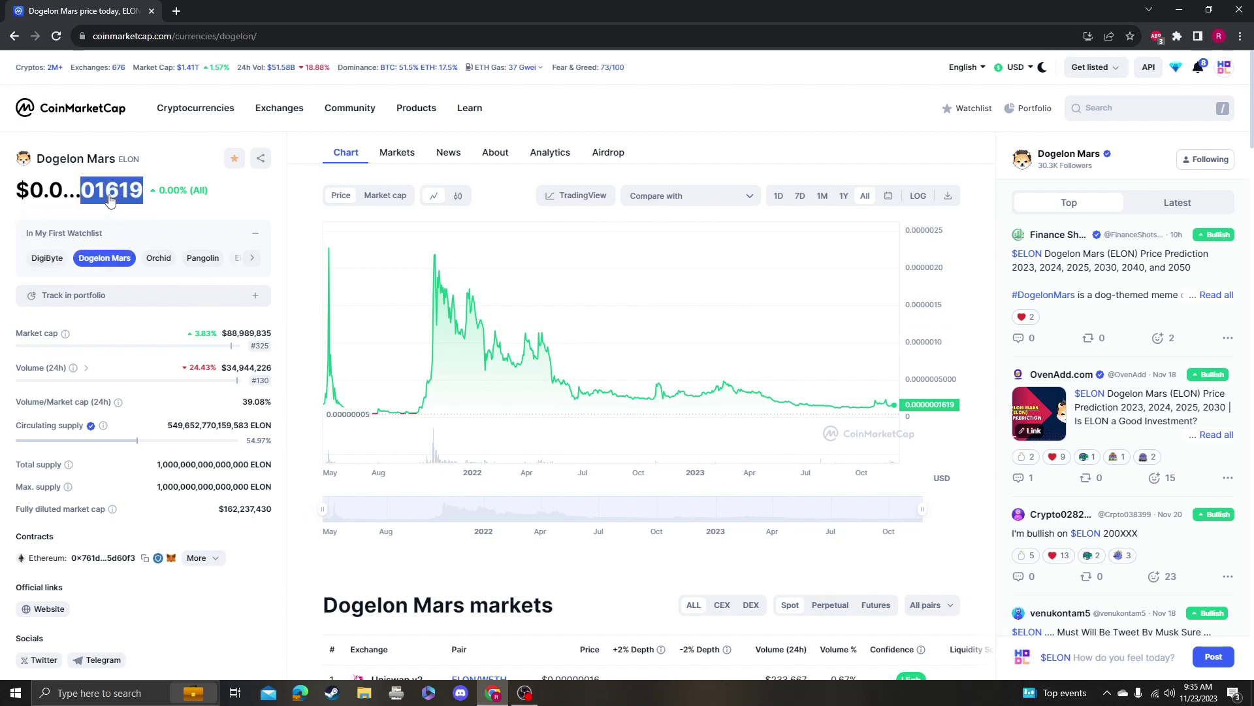